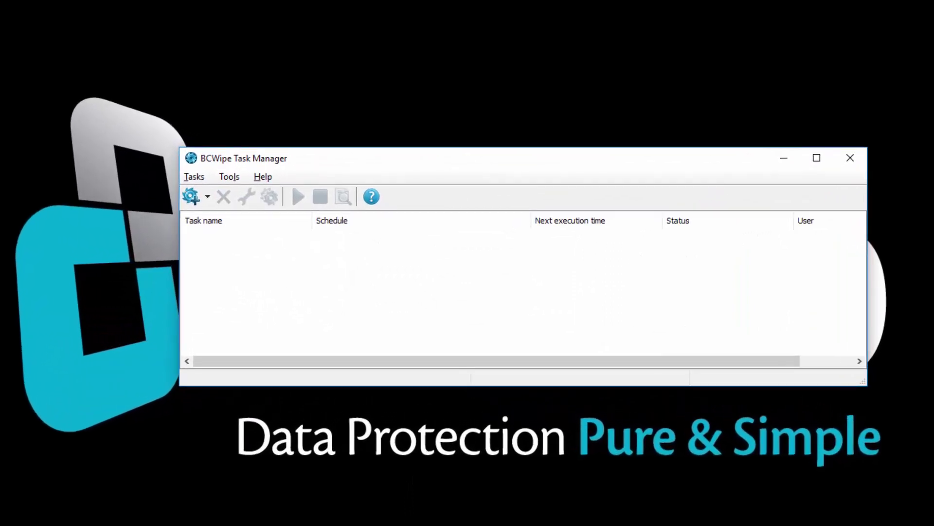
# Step: Create a new Delete with wiping task and bring up the Add choices for items to wipe
pyautogui.click(196, 176)
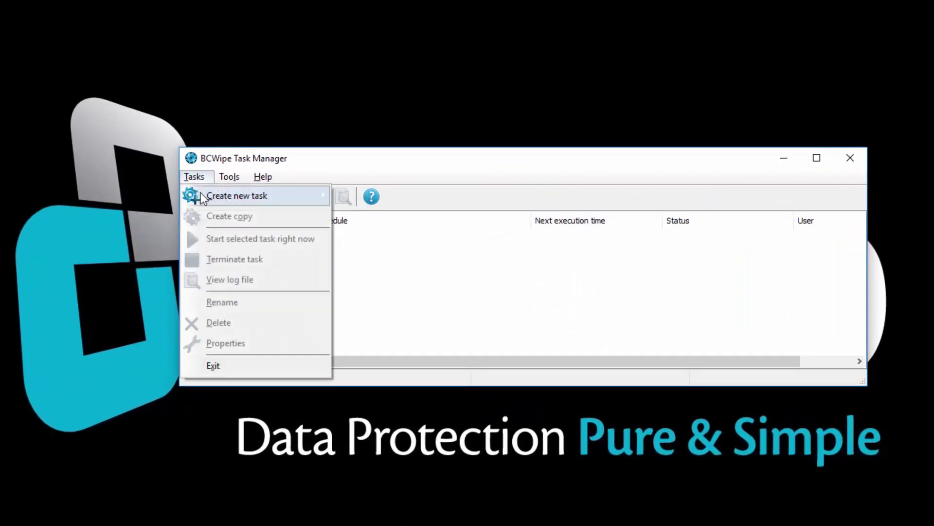
pyautogui.moveTo(236, 195)
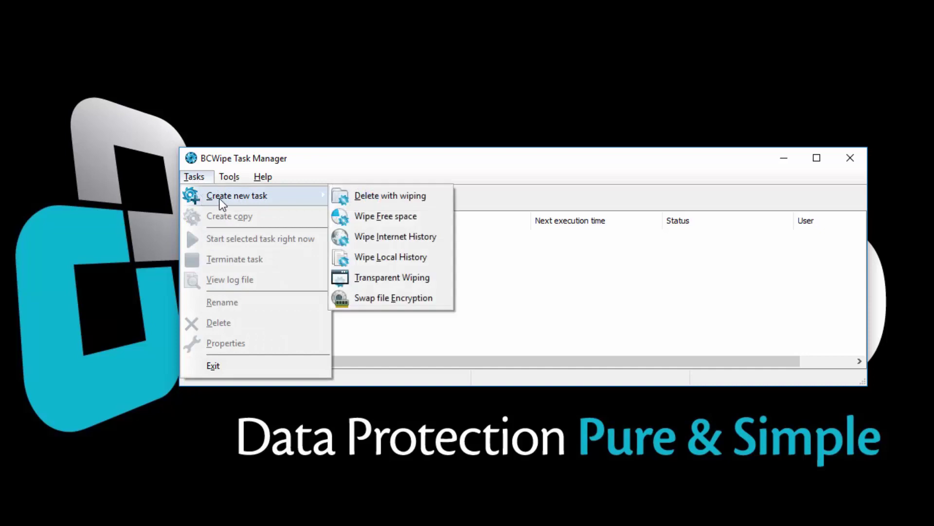
pyautogui.click(345, 202)
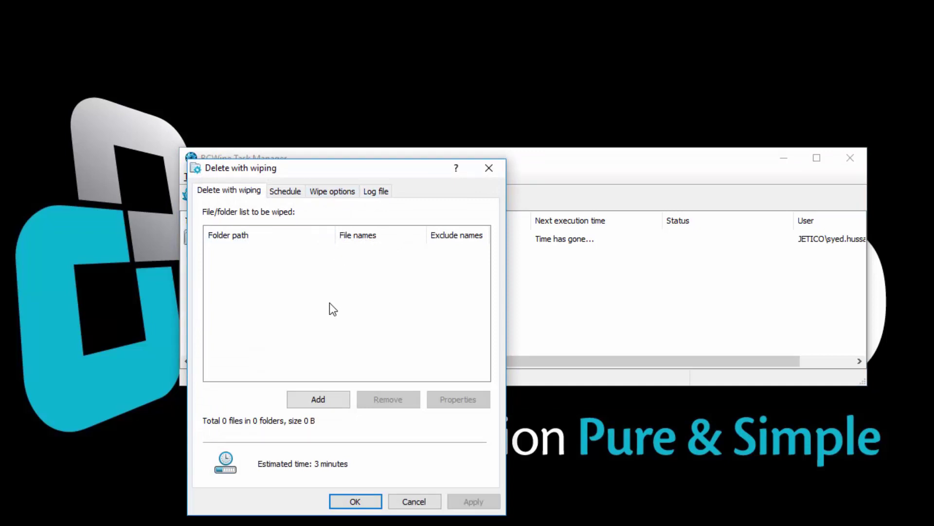
pyautogui.click(332, 399)
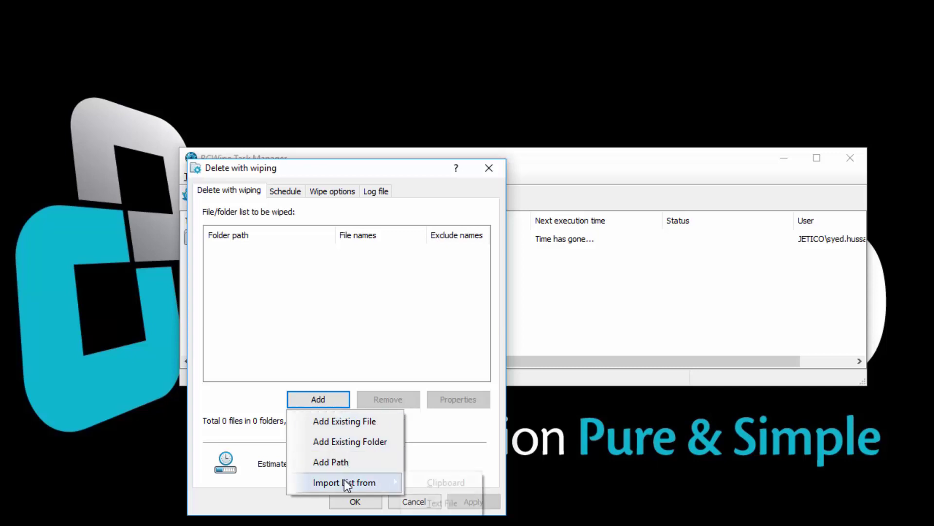
pyautogui.moveTo(345, 482)
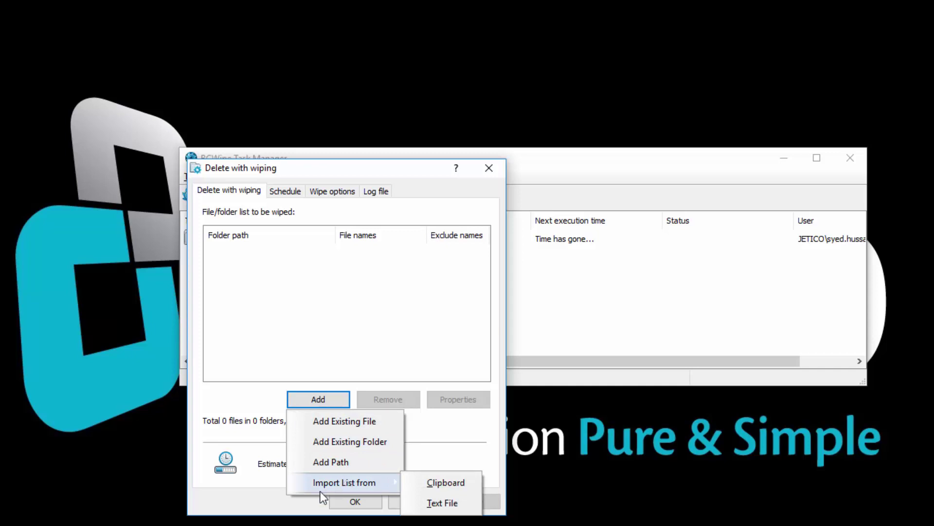
# Step: Add the existing 'log' file from Documents\Jetico to the wipe list and dismiss the SSD warning
pyautogui.click(322, 421)
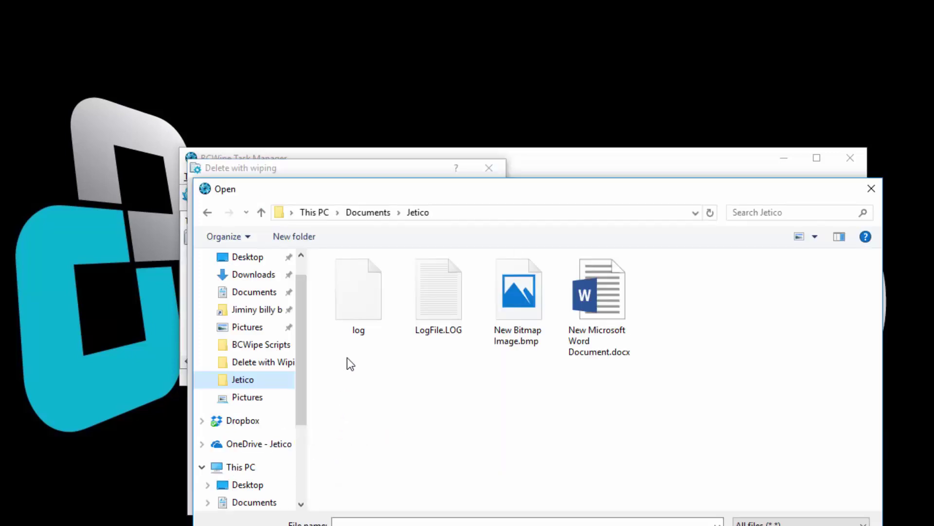
pyautogui.click(357, 314)
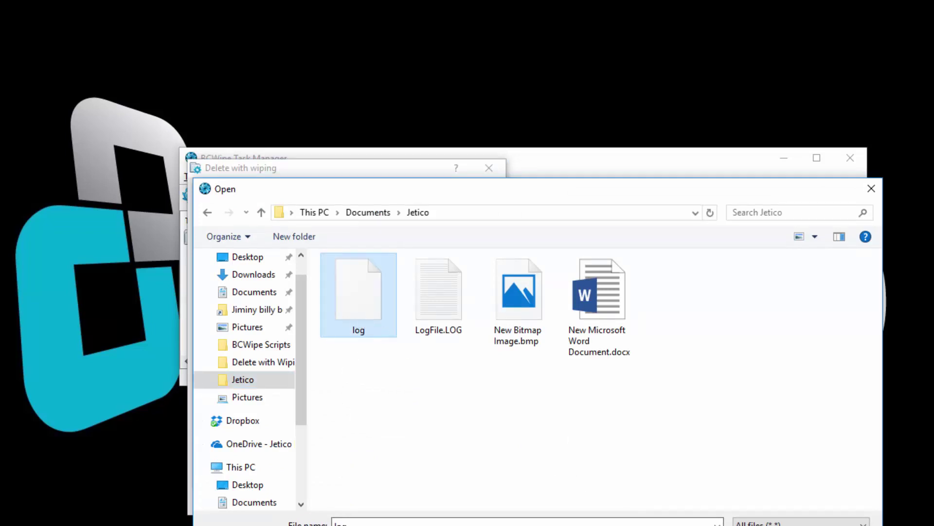
pyautogui.press('Return')
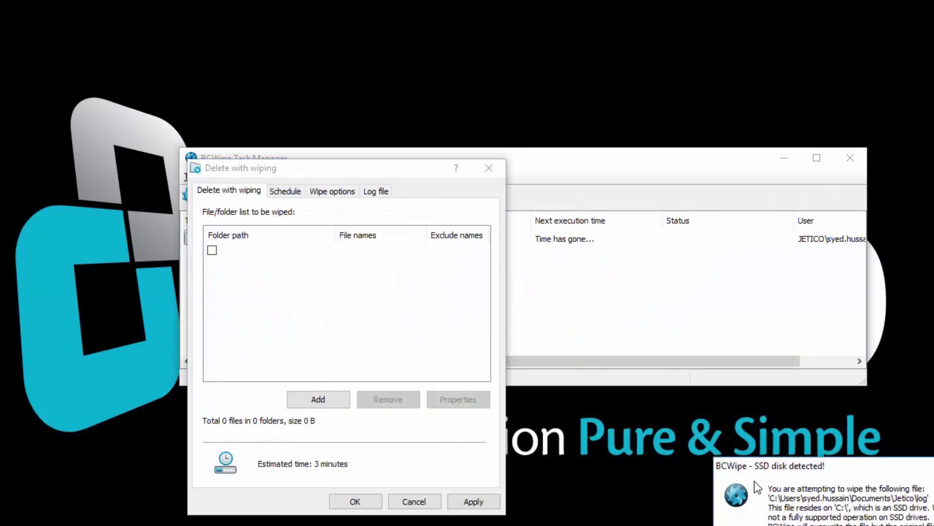
pyautogui.moveTo(754, 467); pyautogui.dragTo(548, 329)
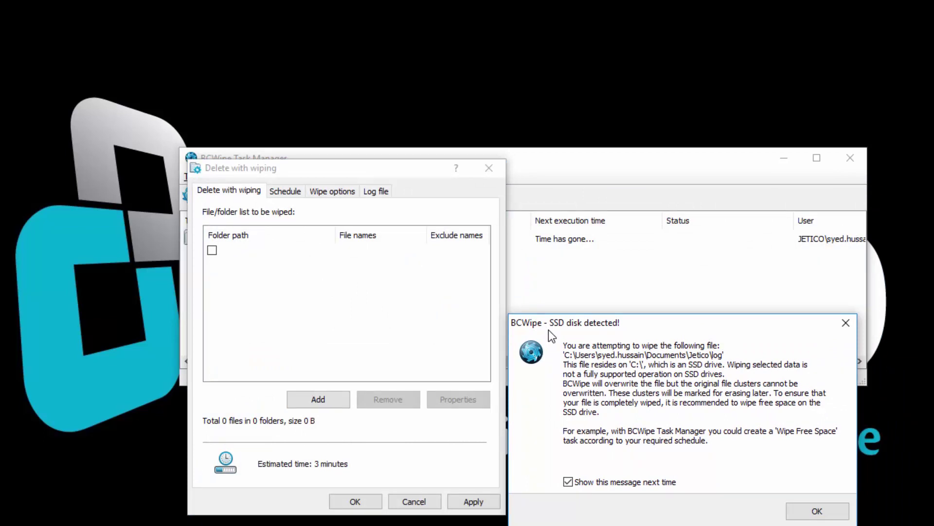
pyautogui.click(818, 511)
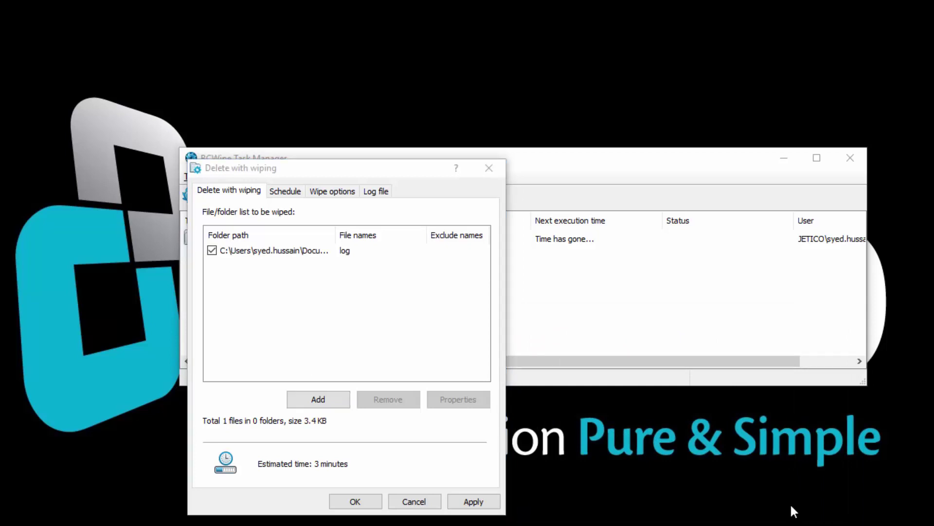
# Step: Review the task's schedule frequency, keeping it set to run Once
pyautogui.click(286, 192)
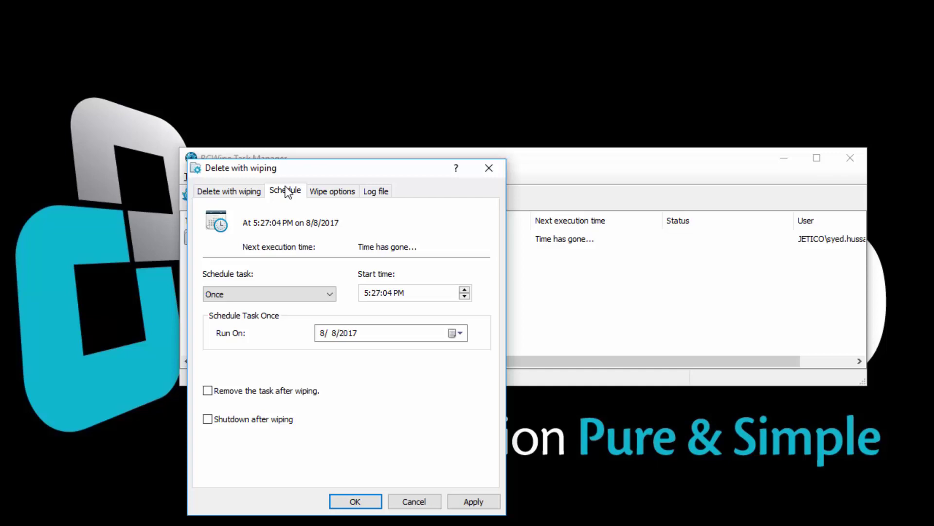
pyautogui.click(280, 289)
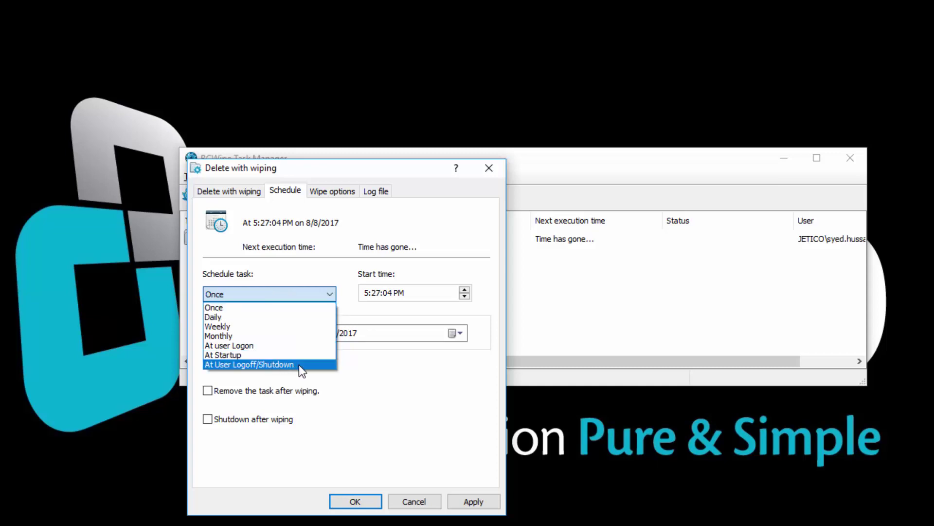
pyautogui.click(330, 199)
# Step: Review the wiping schemes, keeping U.S. DoD 5220.22-M(ECE) with 7 passes
pyautogui.click(331, 194)
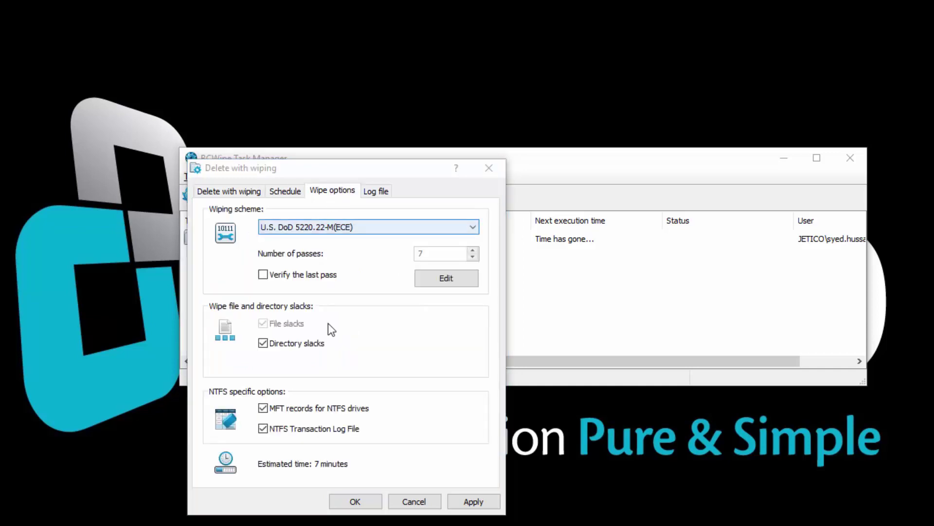
pyautogui.click(303, 228)
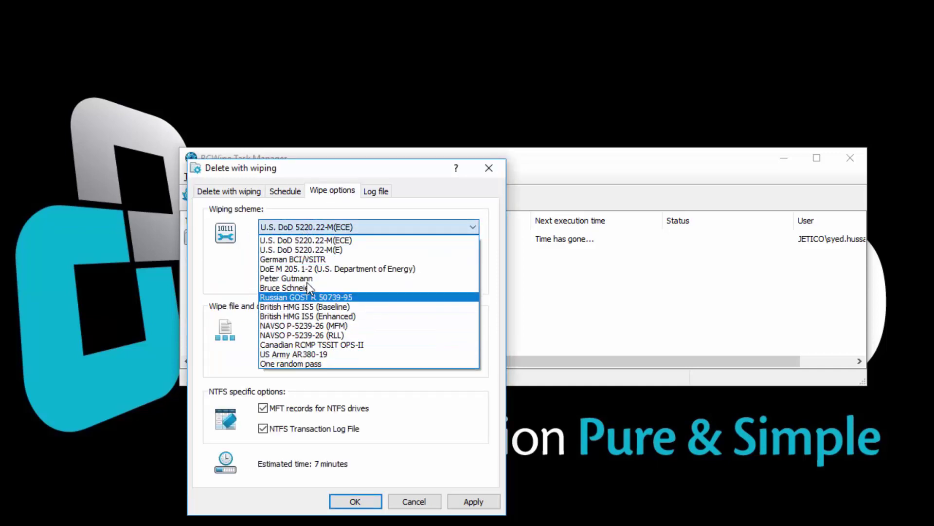
pyautogui.click(310, 229)
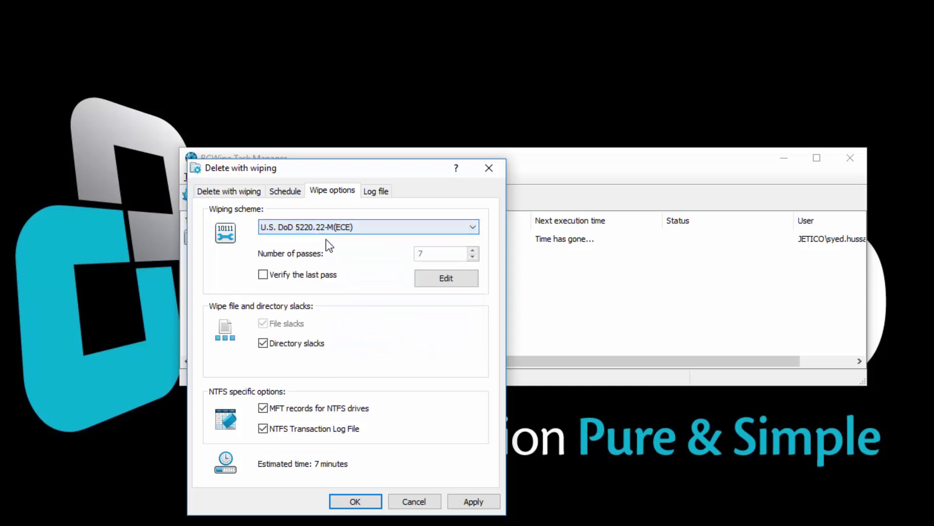
# Step: Create a brand-new wiping scheme named mywipe in the scheme editor
pyautogui.click(418, 278)
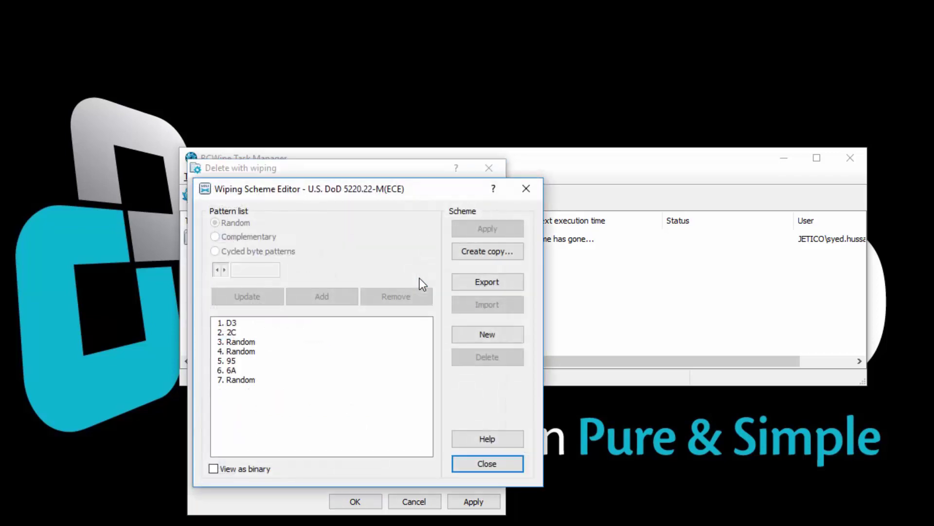
pyautogui.click(483, 333)
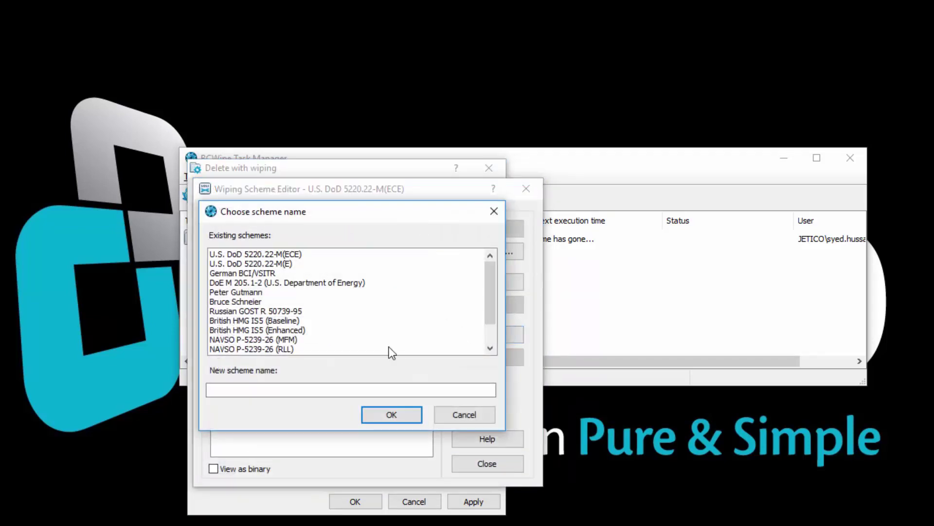
pyautogui.click(344, 384)
pyautogui.write('mywipe')
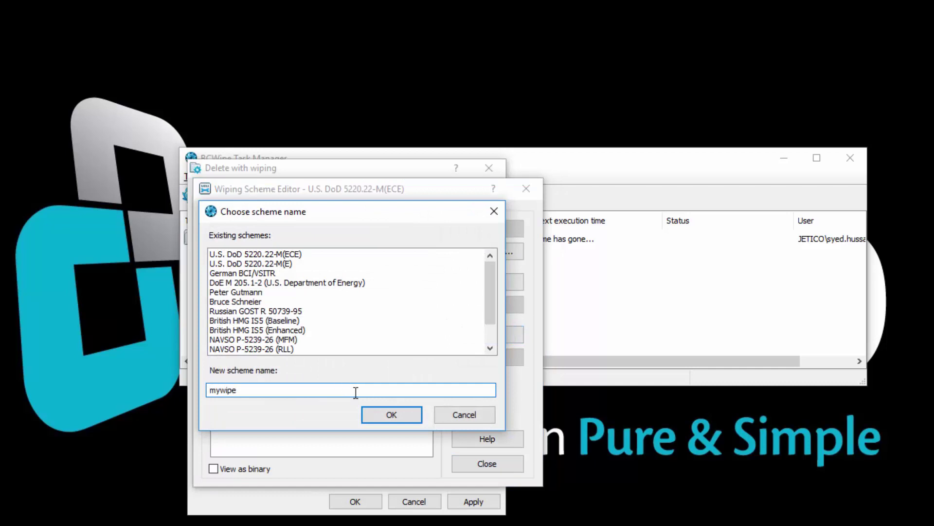
pyautogui.click(389, 414)
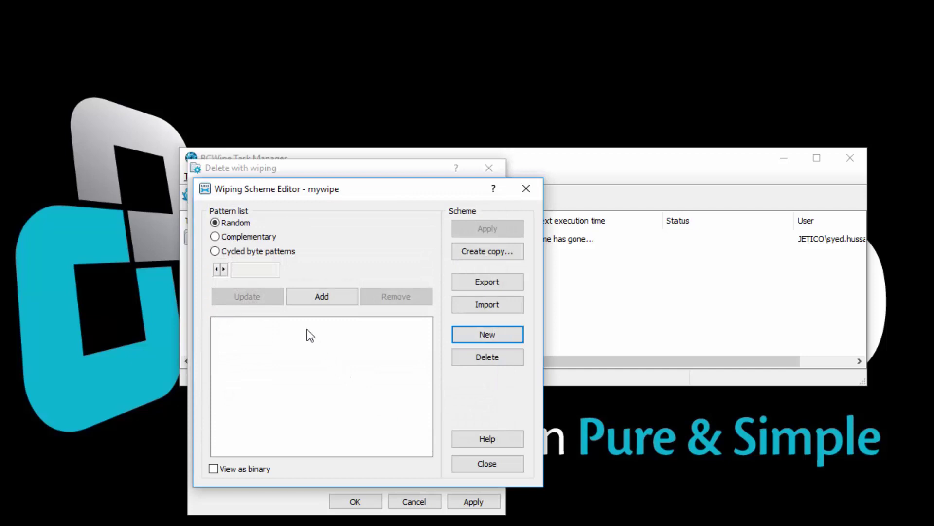
# Step: Give mywipe three passes — Random, Complementary, cycled byte 00 — and apply it
pyautogui.click(310, 298)
pyautogui.click(246, 237)
pyautogui.click(323, 300)
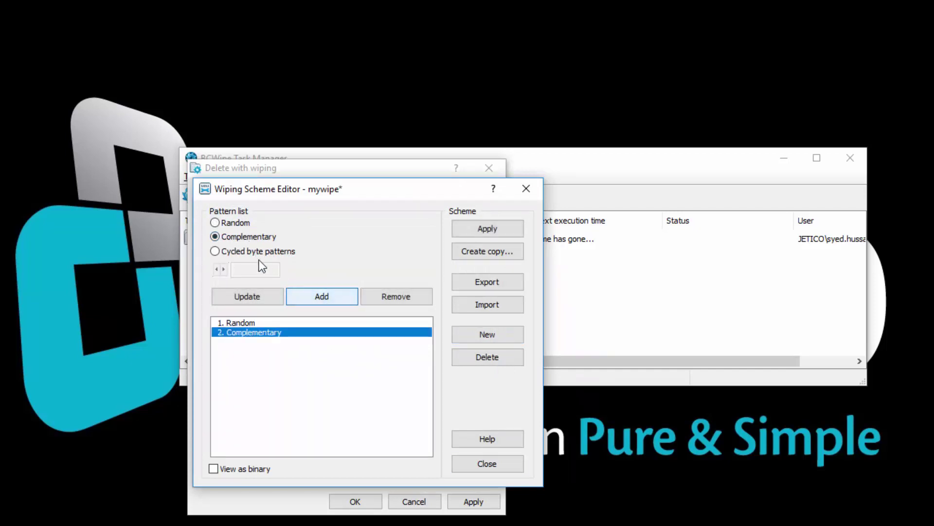
pyautogui.click(252, 251)
pyautogui.click(320, 300)
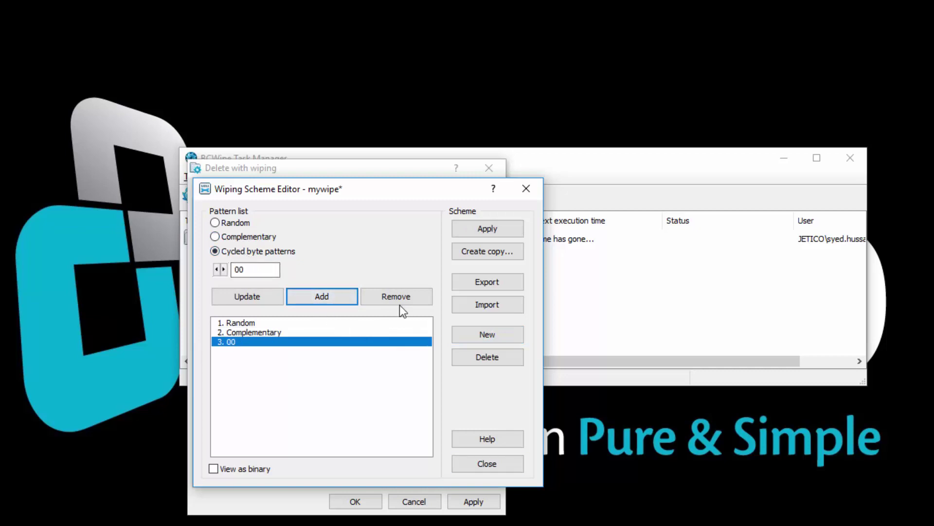
pyautogui.click(470, 235)
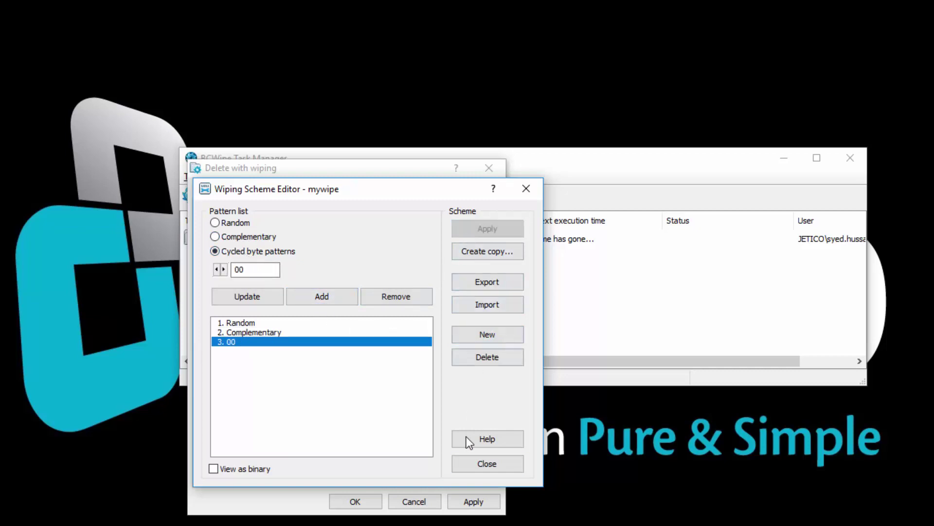
pyautogui.click(465, 471)
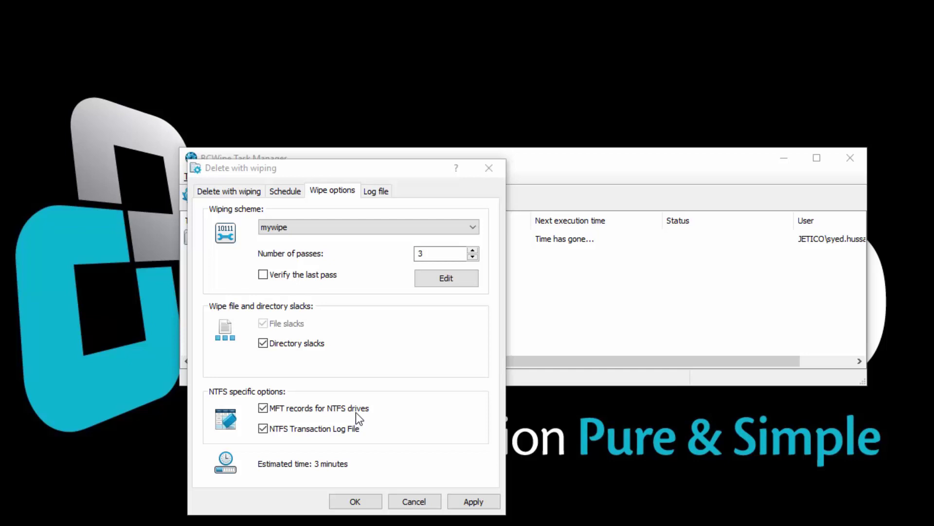
# Step: Enable 'Use log file' for the task and save it to the task list
pyautogui.click(374, 190)
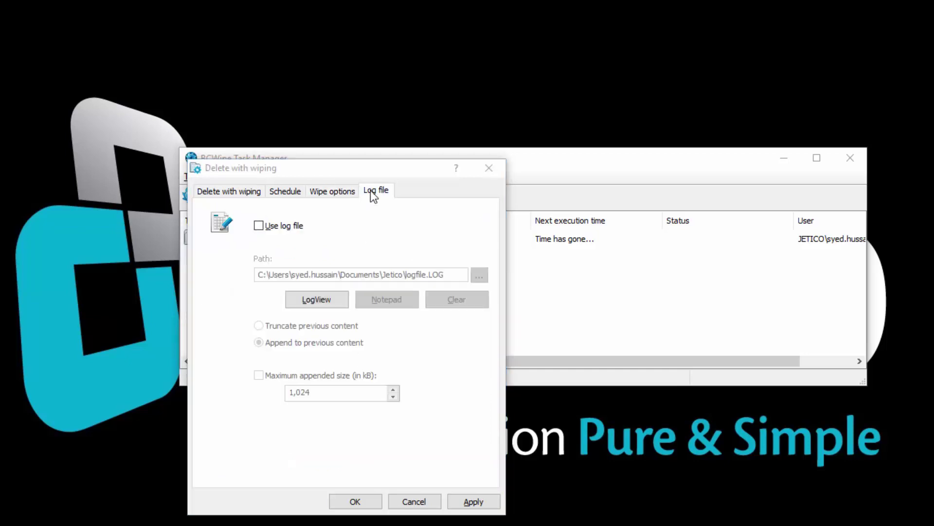
pyautogui.click(260, 227)
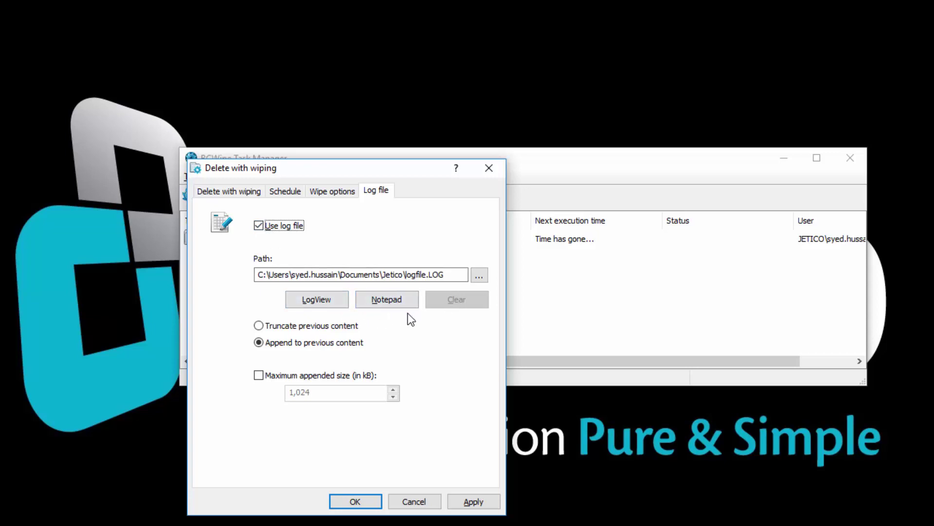
pyautogui.click(355, 501)
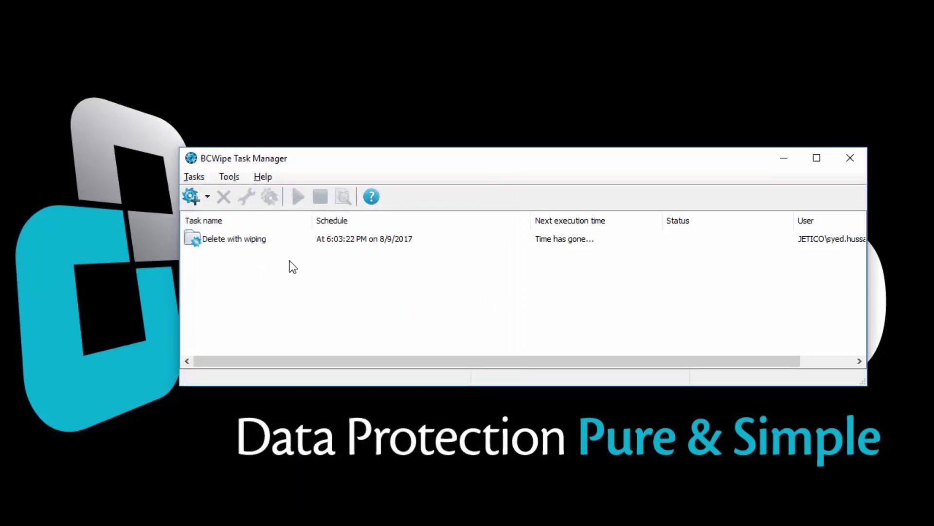
# Step: Start the Delete with wiping task right now from the toolbar
pyautogui.click(259, 239)
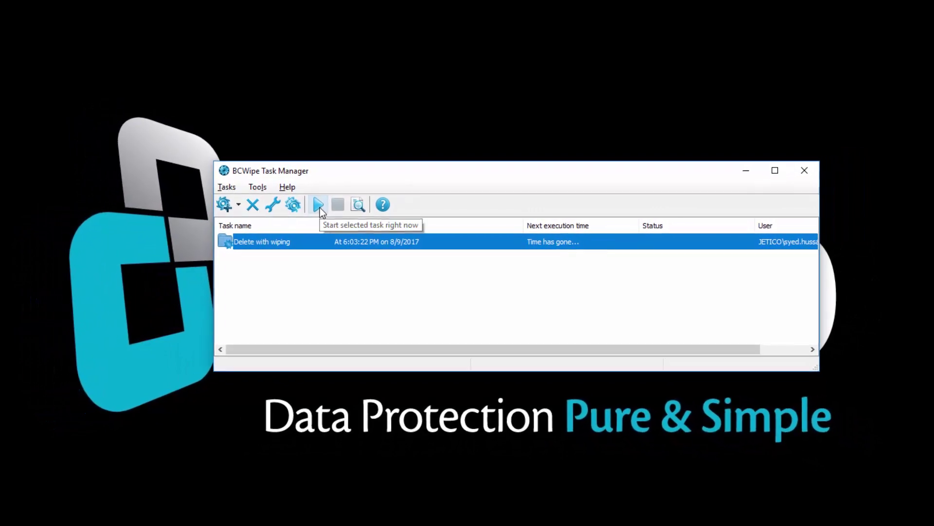
pyautogui.click(321, 208)
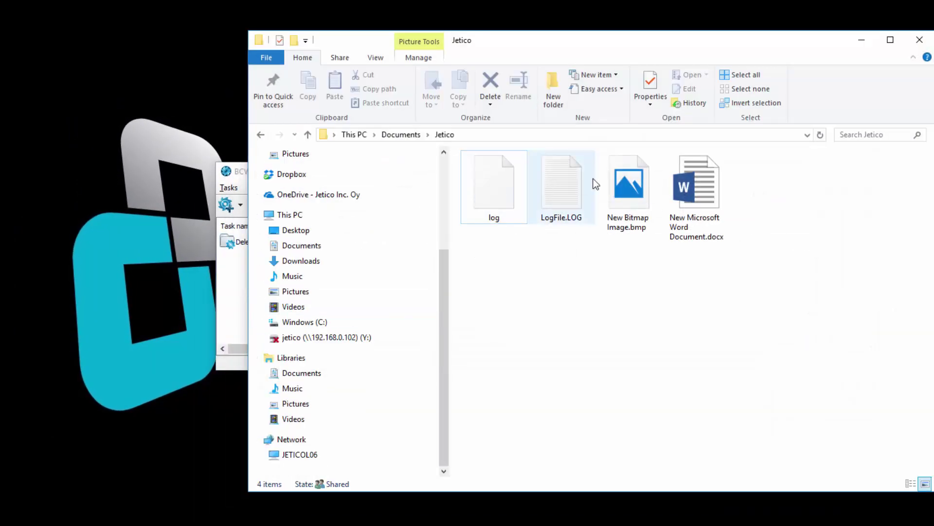
# Step: Delete New Bitmap Image.bmp with wiping via right-click, approving administrator verification and Yes to All
pyautogui.rightClick(618, 182)
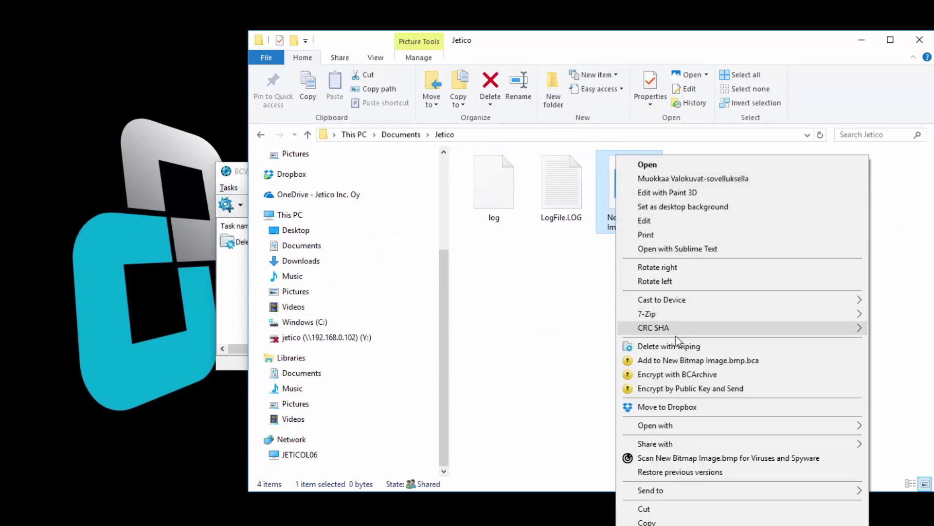
pyautogui.click(676, 345)
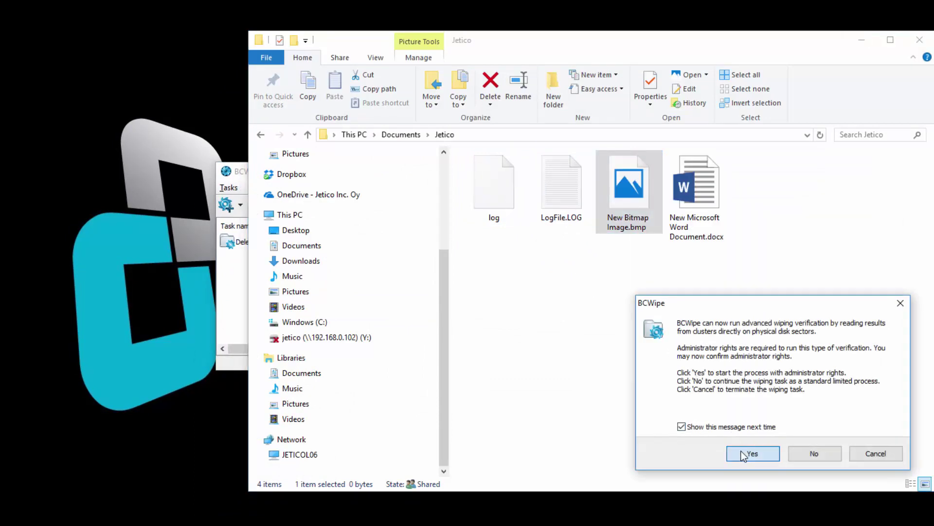
pyautogui.click(738, 446)
pyautogui.click(438, 369)
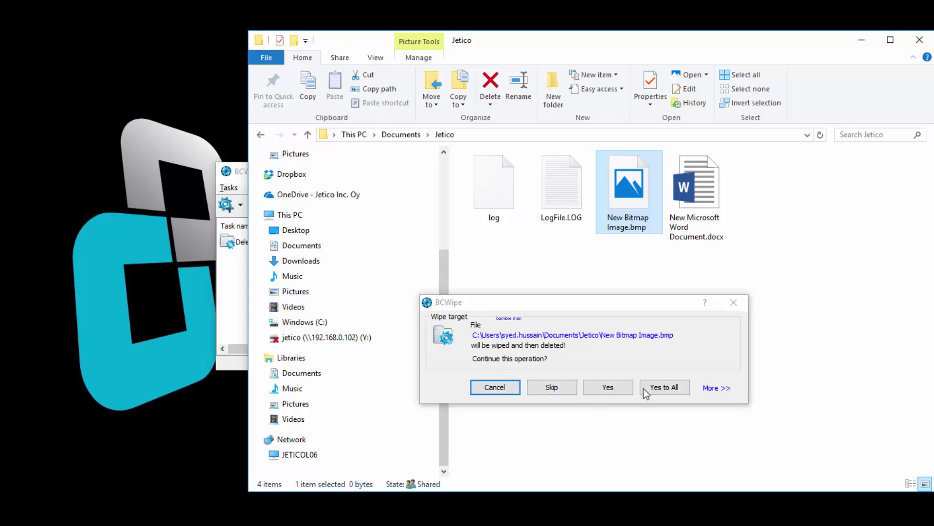
pyautogui.click(657, 386)
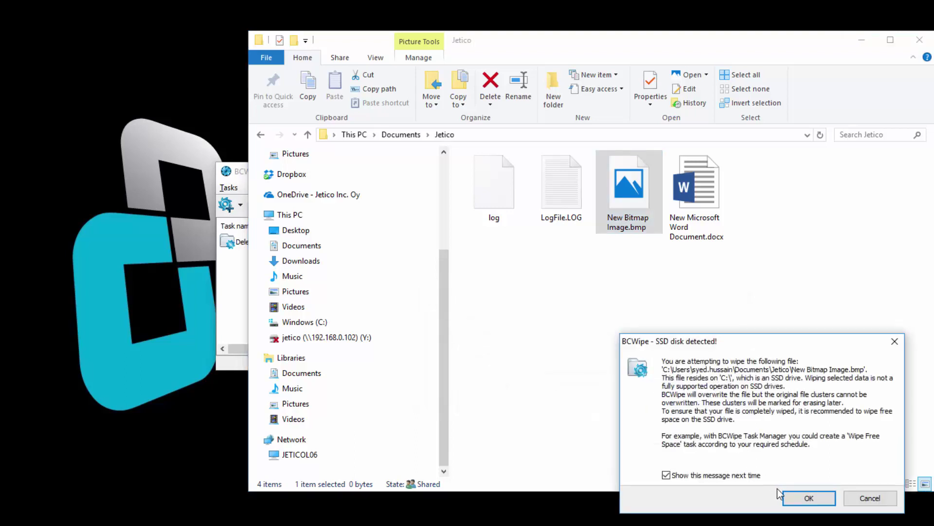
# Step: Acknowledge the SSD warning so the bitmap file's wipe completes
pyautogui.click(784, 497)
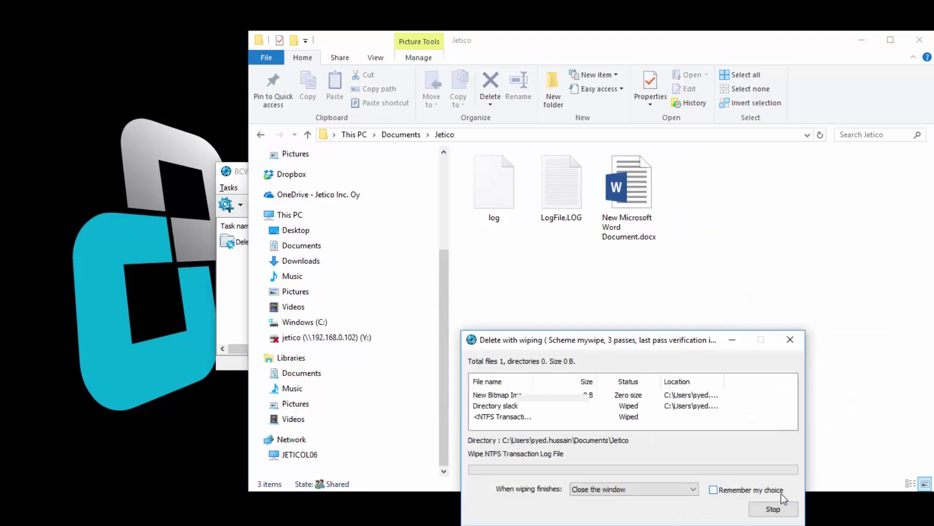